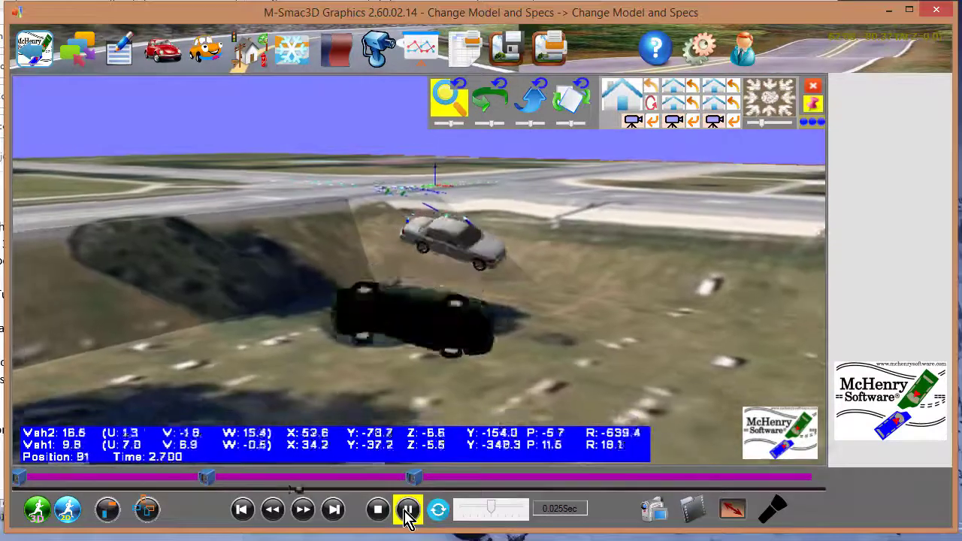
Step: Pause the simulation playback, select the silver sedan and review its dimensions and specifications
click(407, 509)
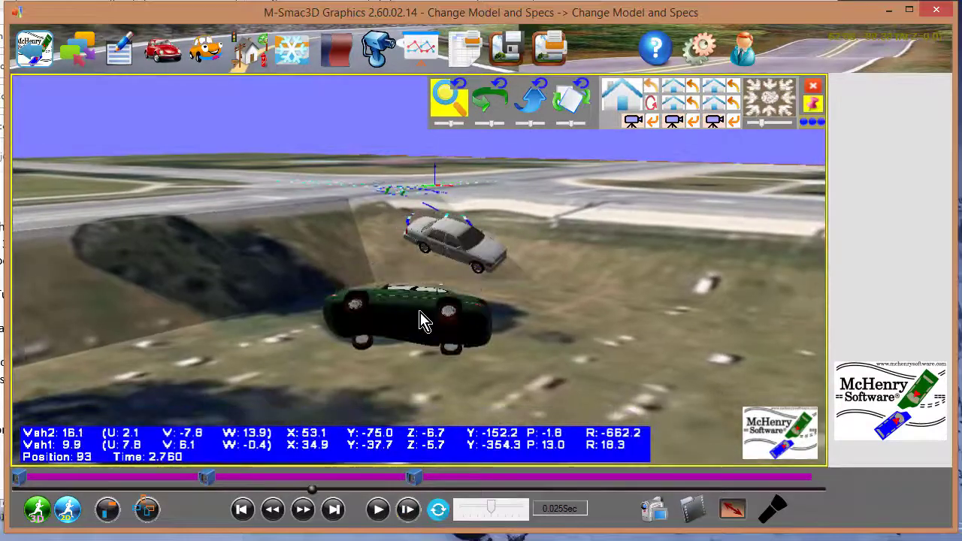
click(449, 242)
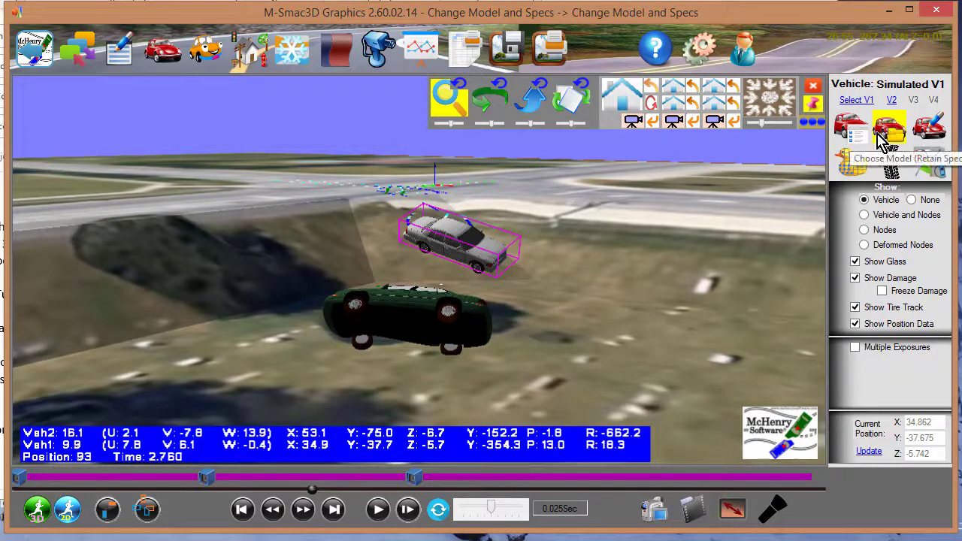
click(887, 129)
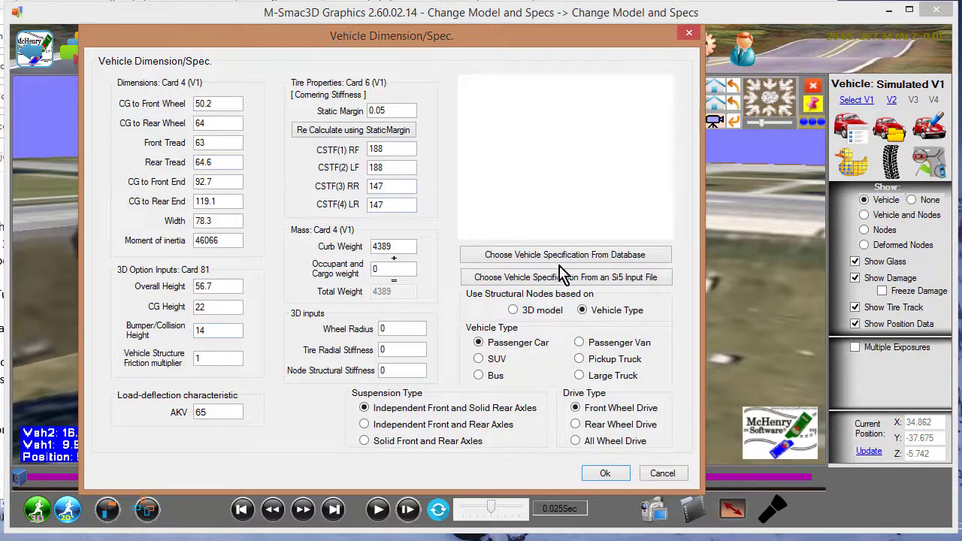
click(663, 472)
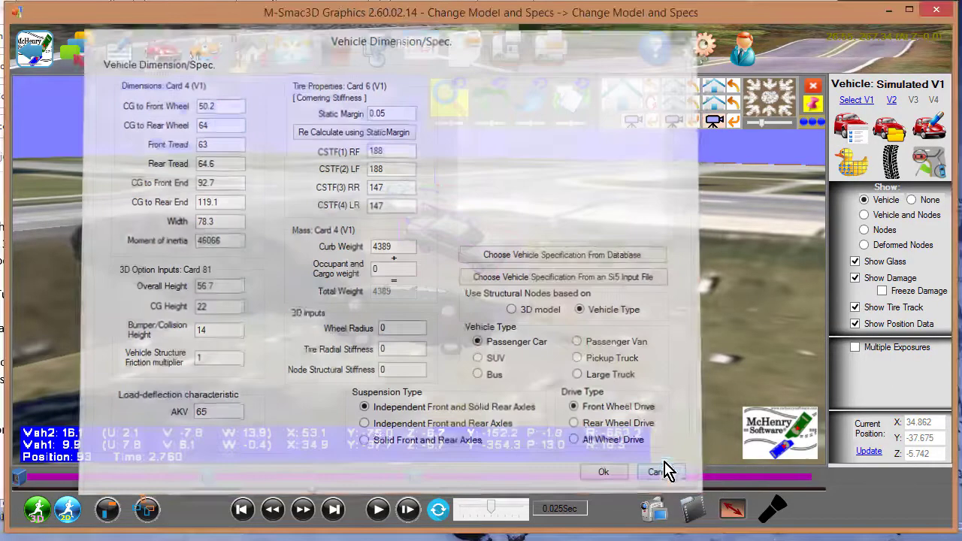
Step: Look up "crown" in the vehicle database from the sedan's specifications, browse the entries and leave without applying any
click(855, 128)
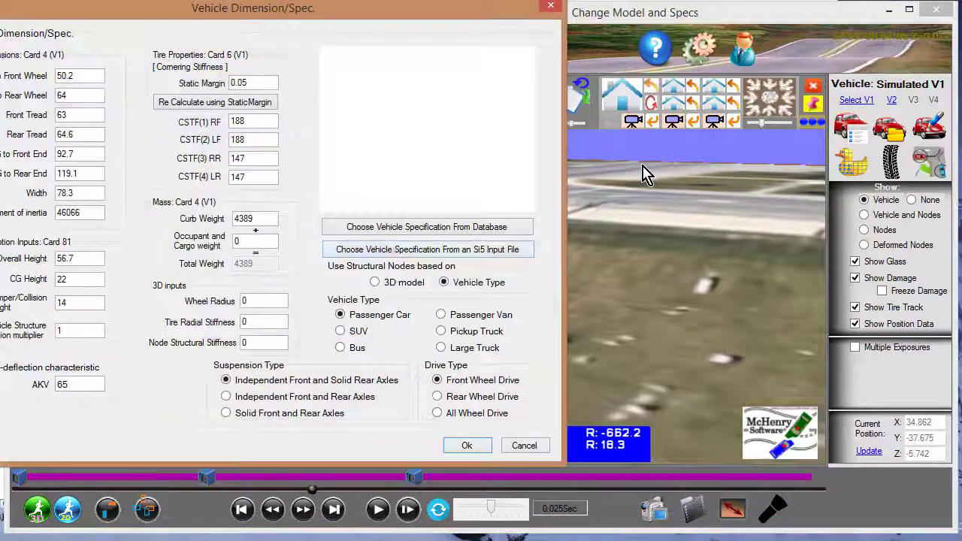
click(384, 233)
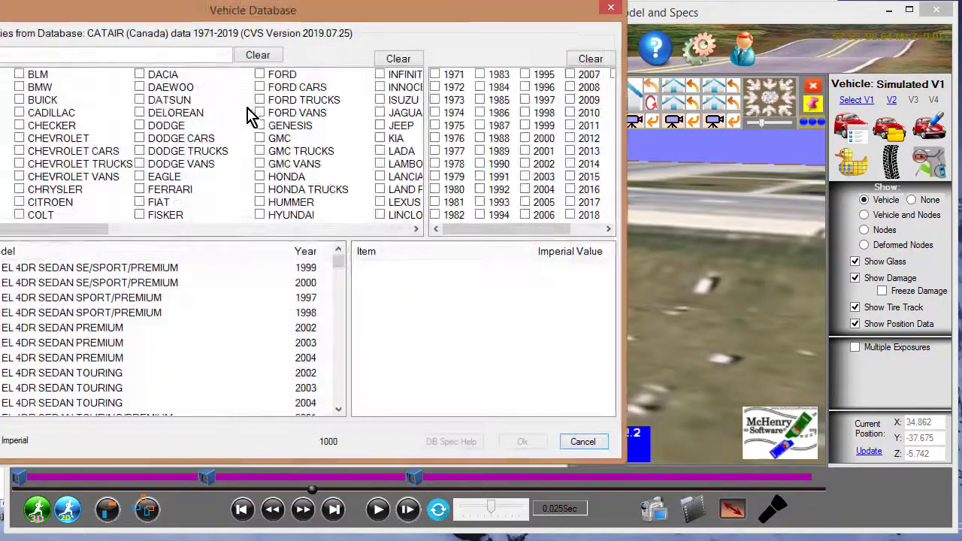
drag(92, 21, 285, 38)
text(crown)
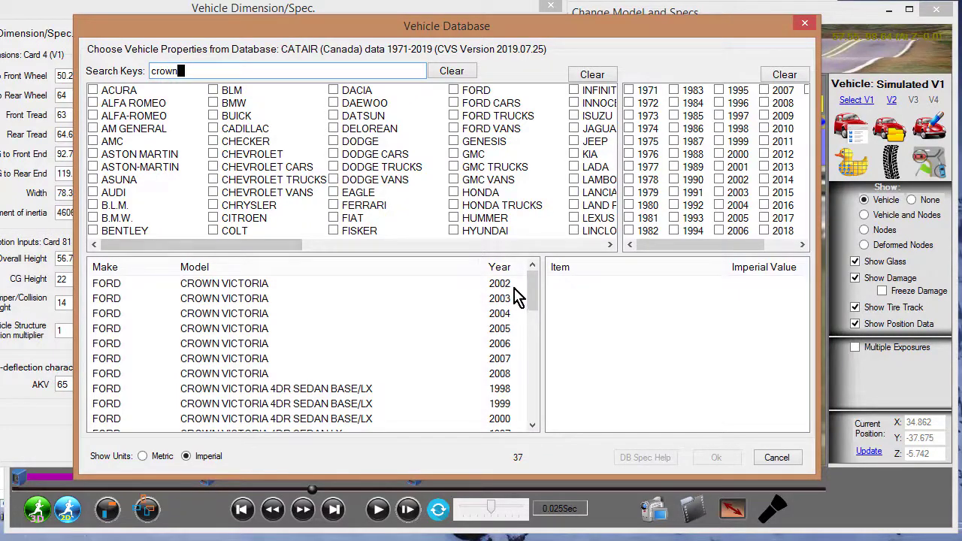
drag(534, 288, 552, 309)
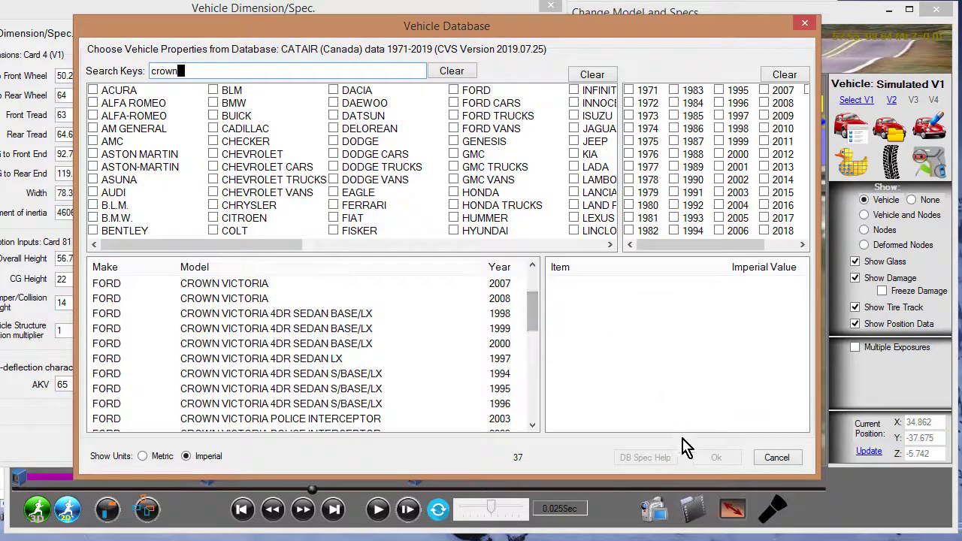
click(775, 457)
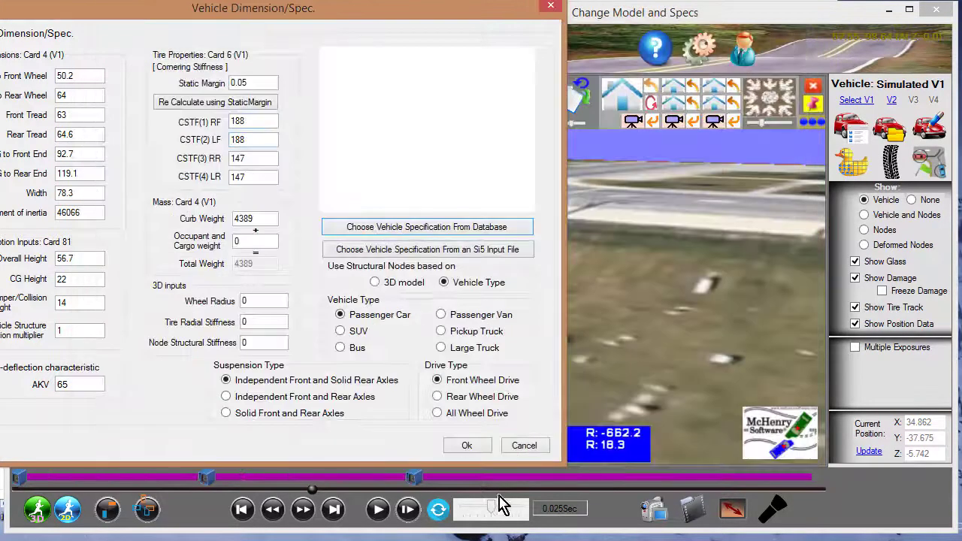
click(524, 446)
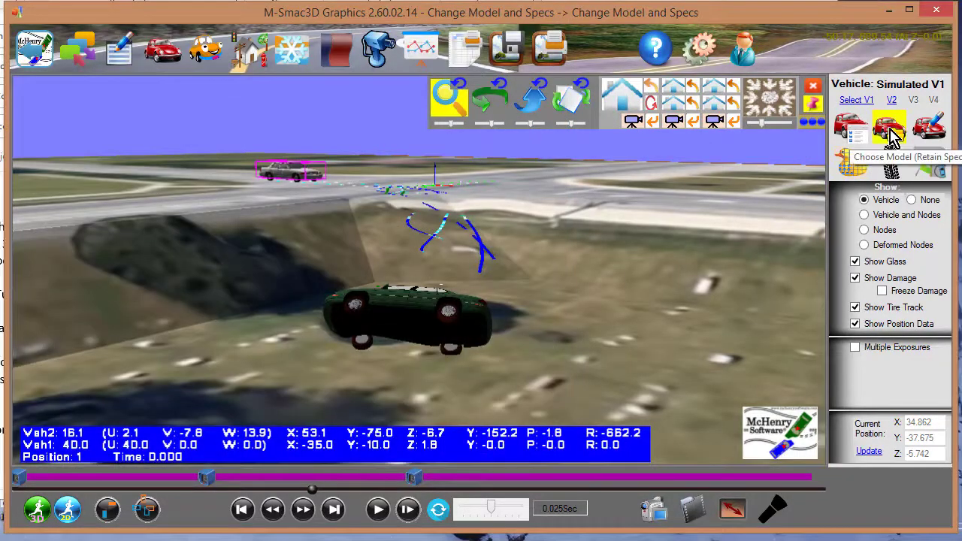
Step: Change vehicle 1's graphics model together with its specs, choosing Chevrolet_Malibu_2013.M3D
click(849, 154)
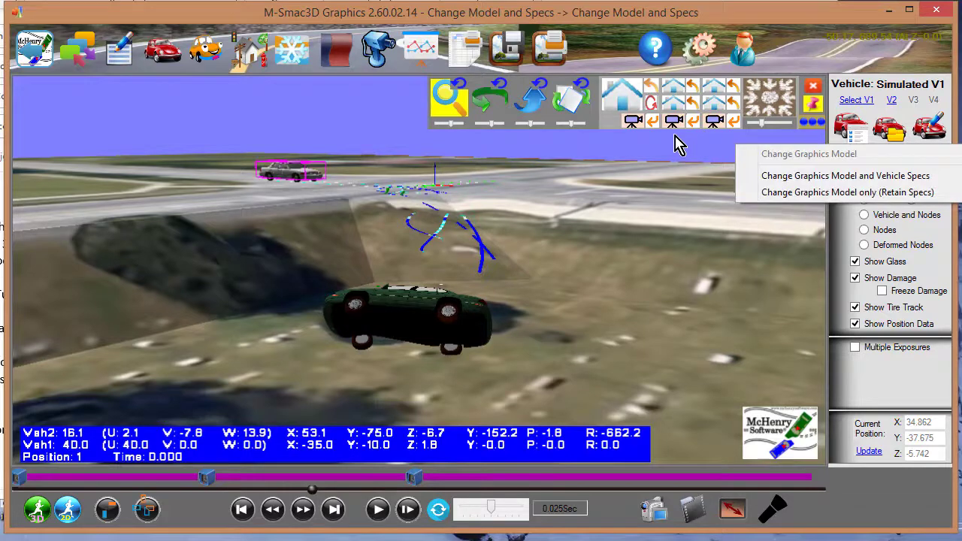
click(787, 177)
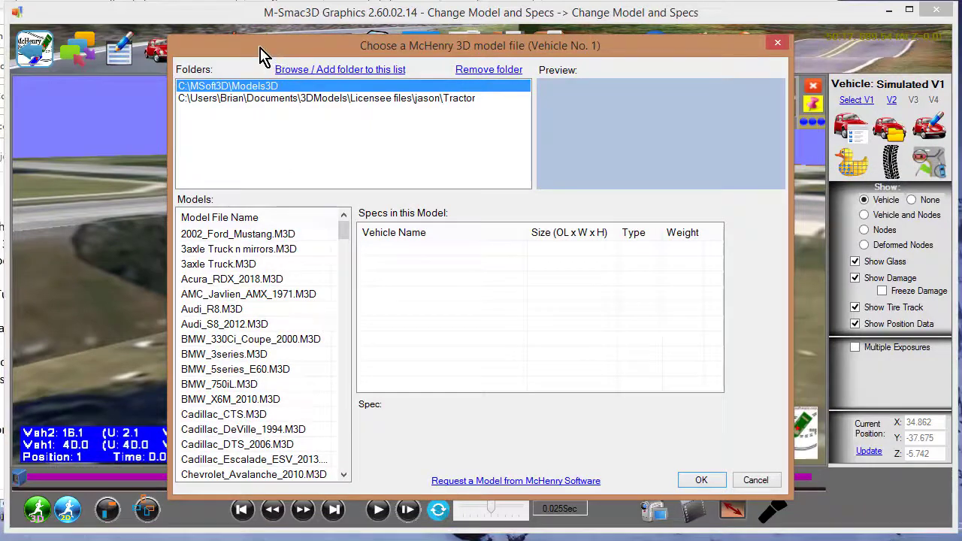
drag(263, 48, 243, 47)
drag(319, 230, 321, 240)
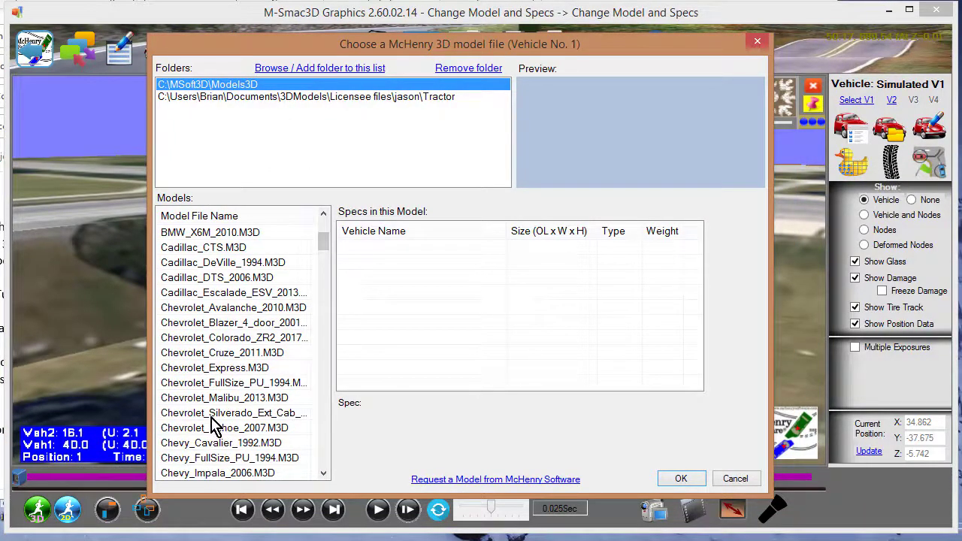
click(194, 400)
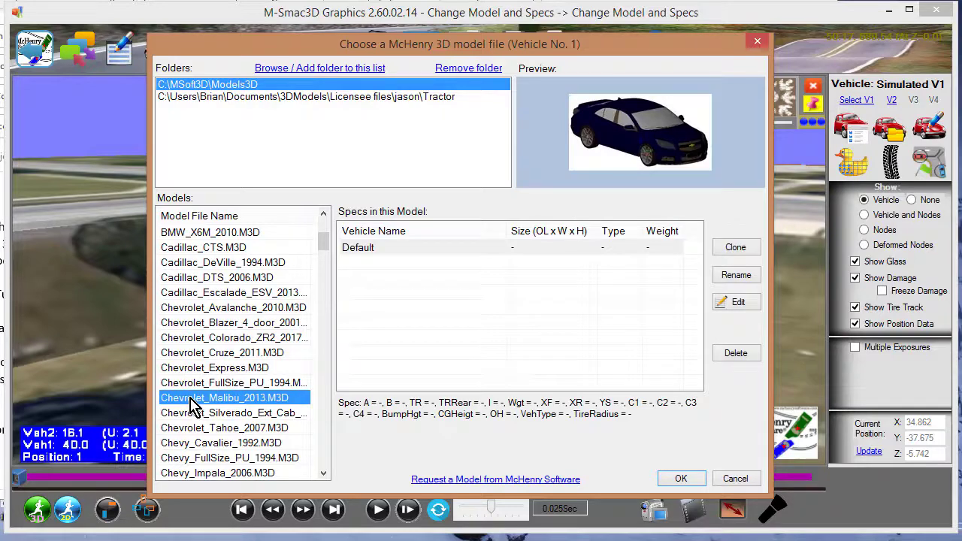
click(679, 480)
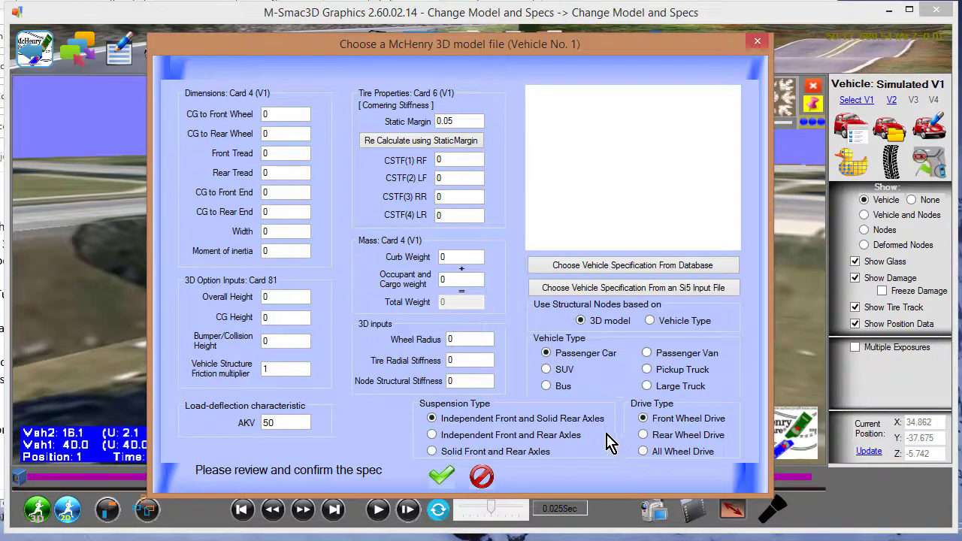
Step: Load the 2004 Chevrolet MALIBU 4DR SEDAN FWD LS/LT specification from the database for vehicle 1 and accept the specs
click(560, 268)
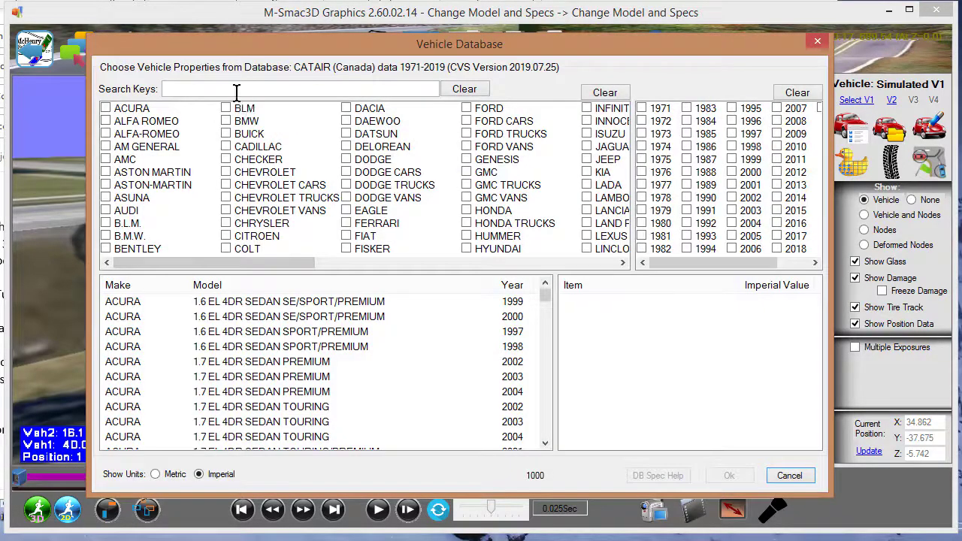
text(malibut)
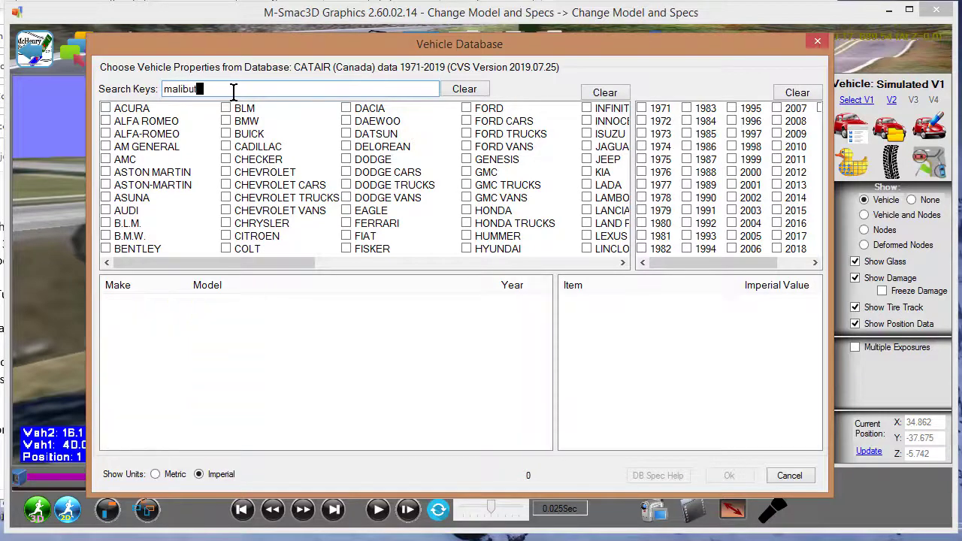
key(BackSpace)
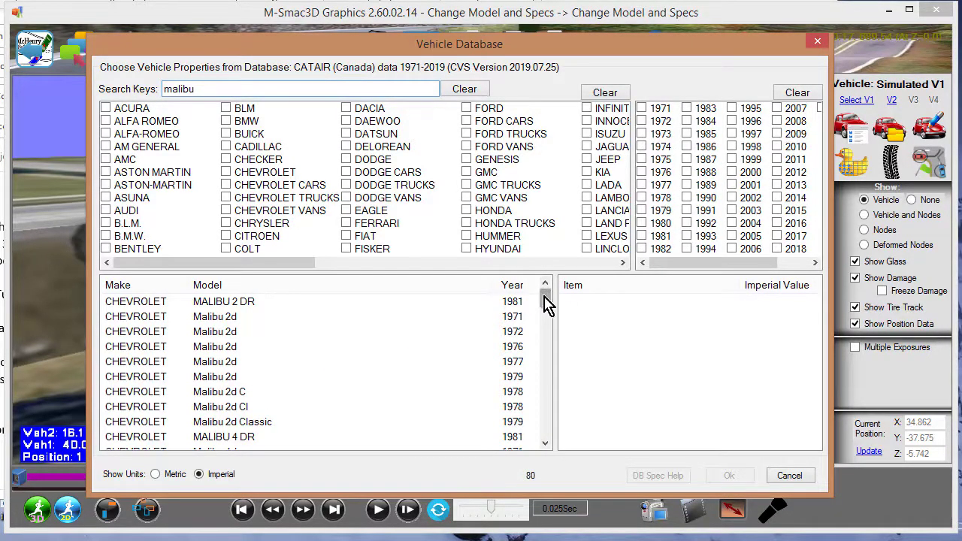
drag(546, 303, 553, 342)
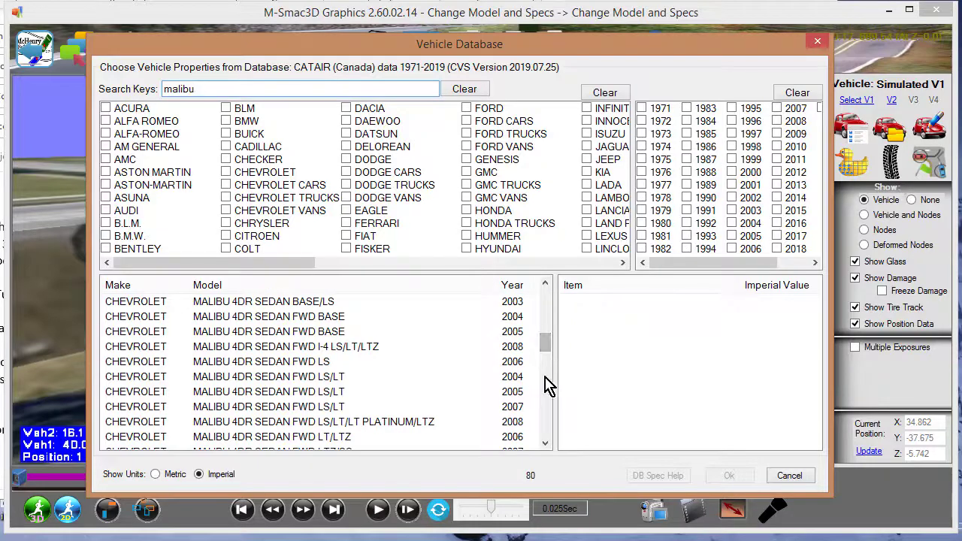
click(519, 377)
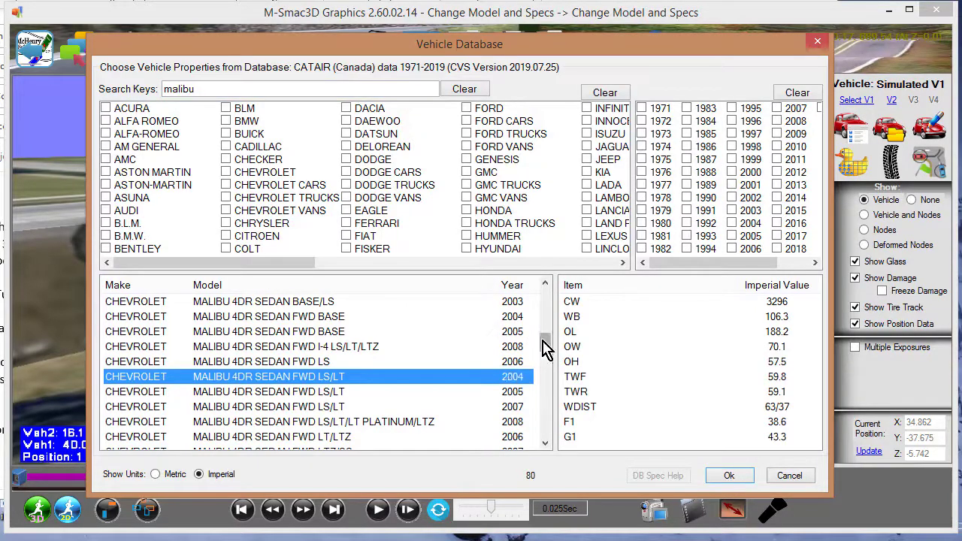
drag(546, 348, 550, 352)
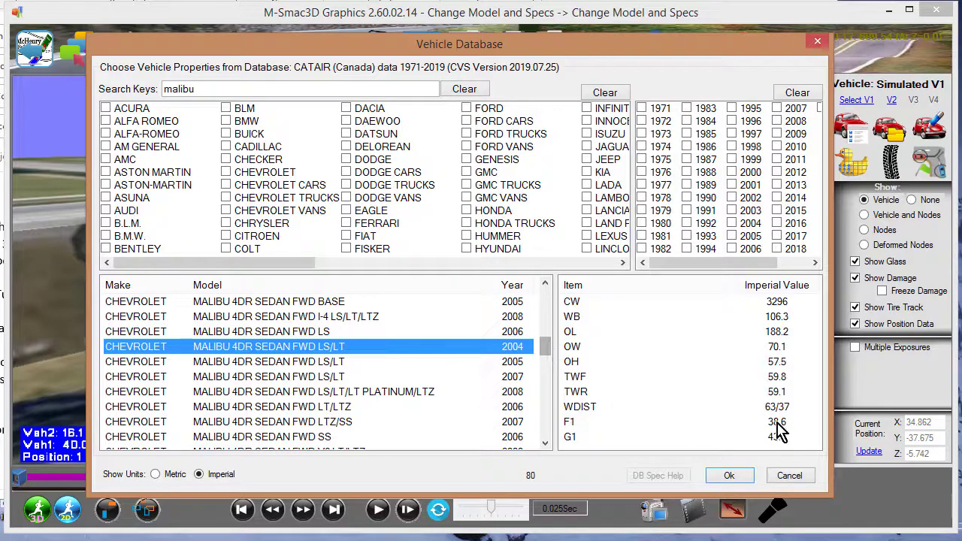
click(728, 477)
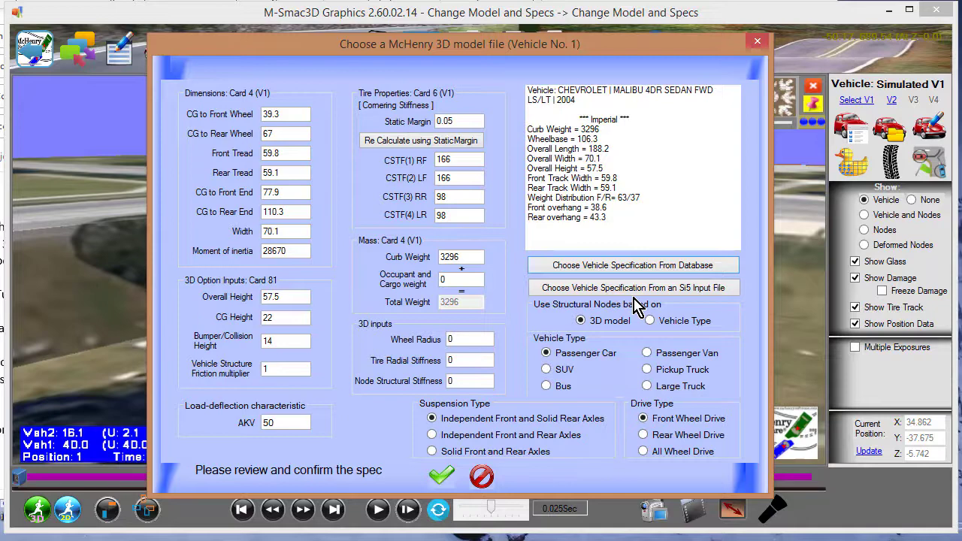
click(441, 475)
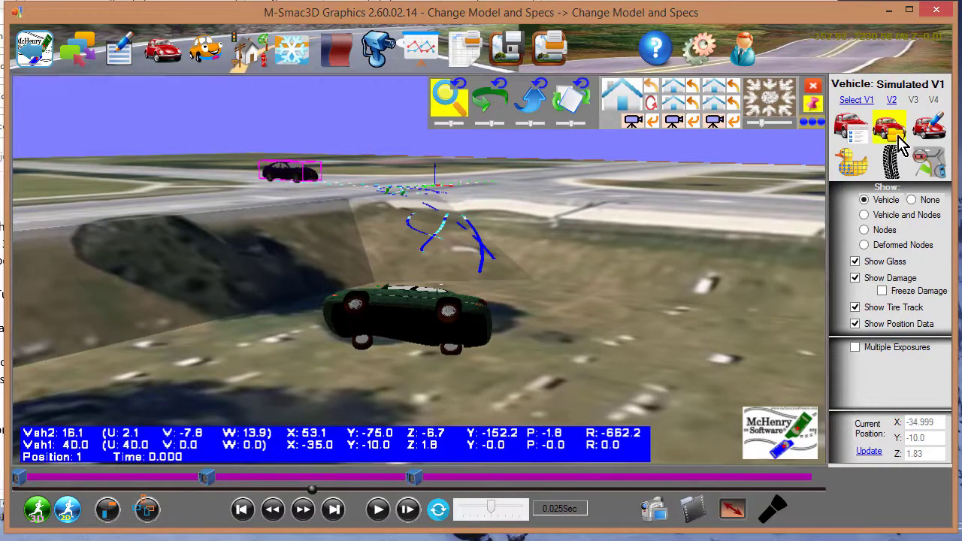
Step: Change the Malibu model's dark navy main color to bright blue
click(930, 136)
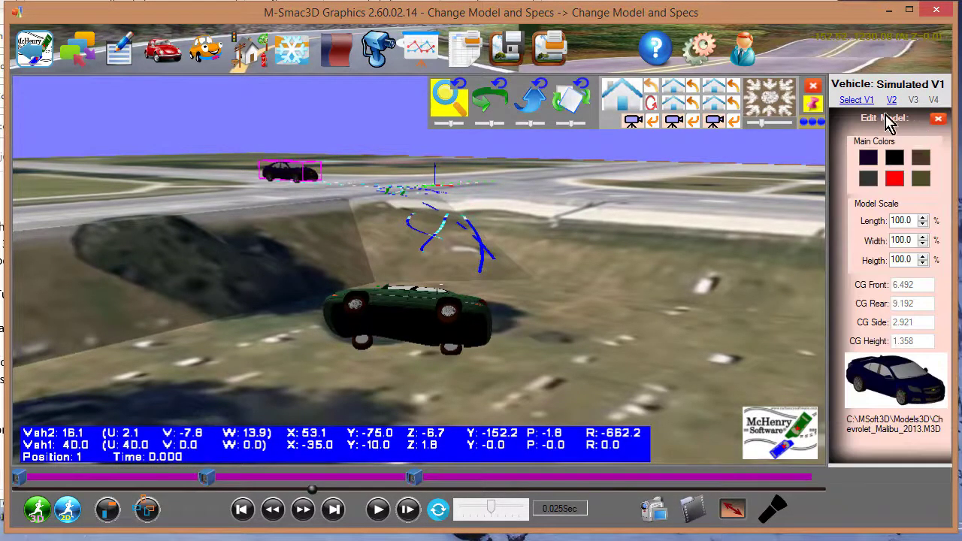
click(869, 162)
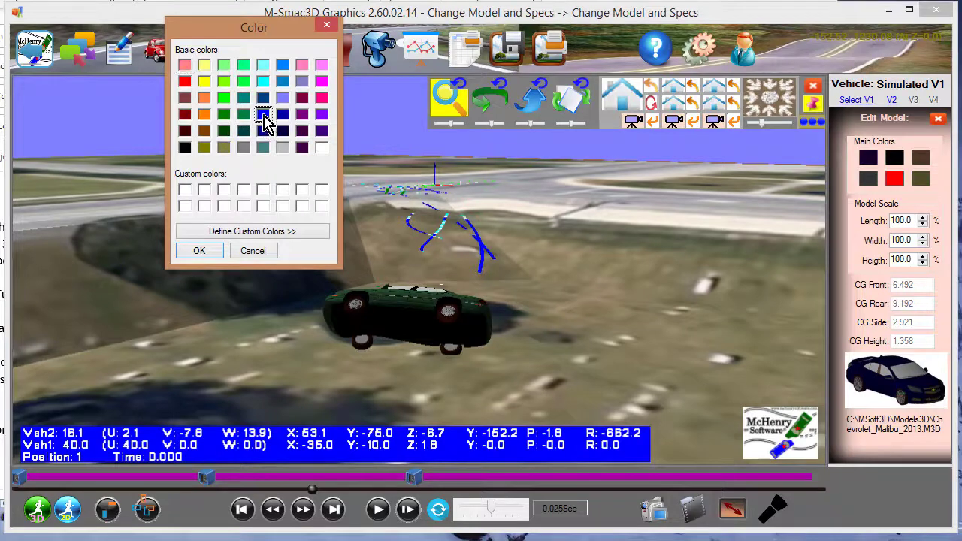
click(202, 251)
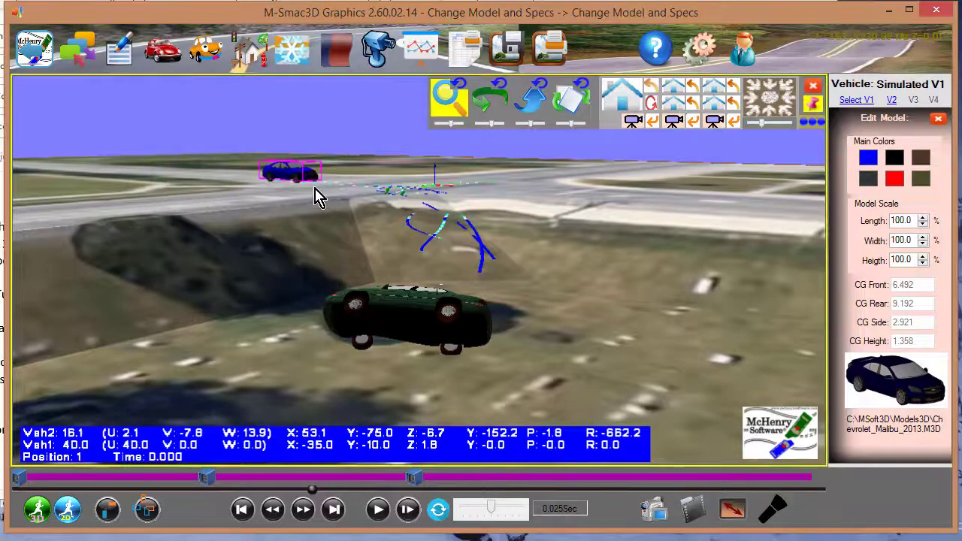
Step: Select the overturned green vehicle and change its graphics model together with its specs, choosing Ford_Explorer.M3D
click(420, 310)
click(884, 134)
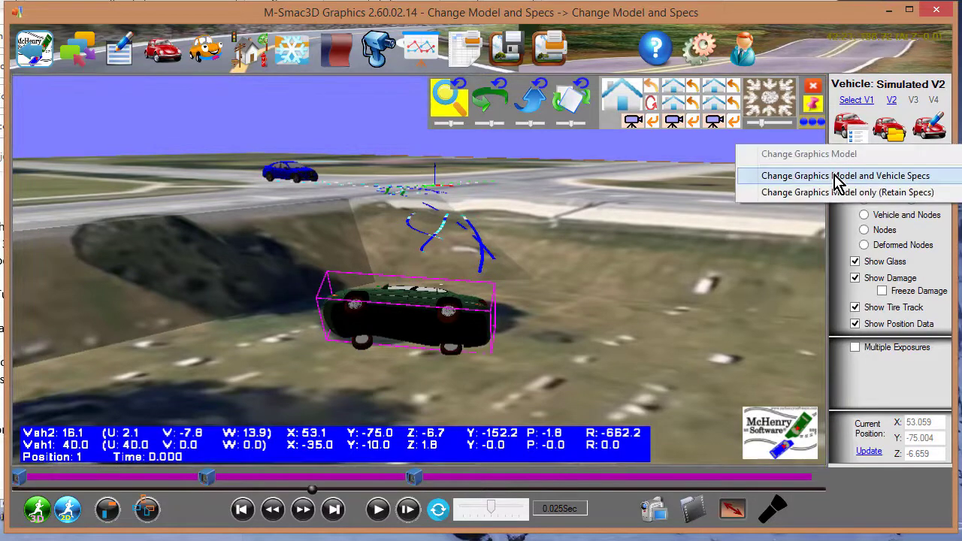
click(777, 176)
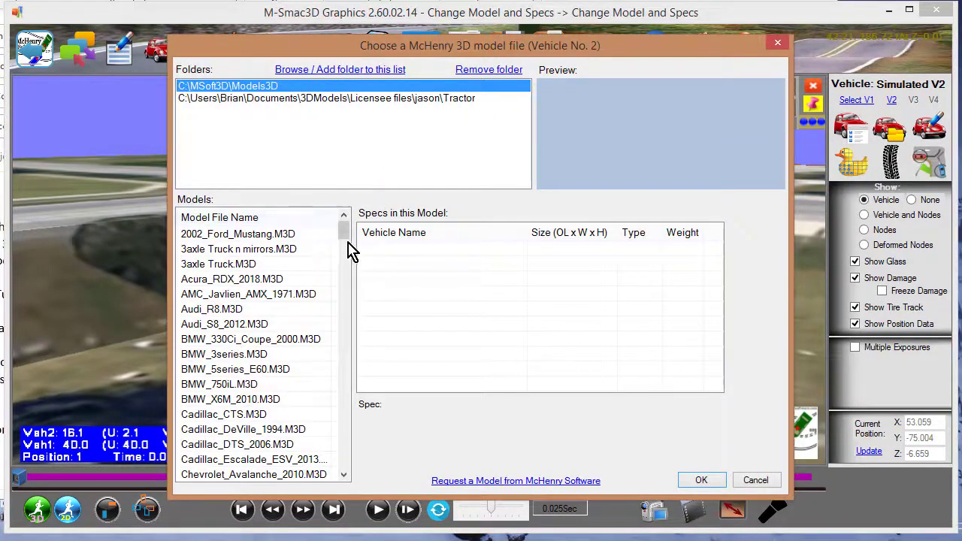
drag(346, 233, 354, 294)
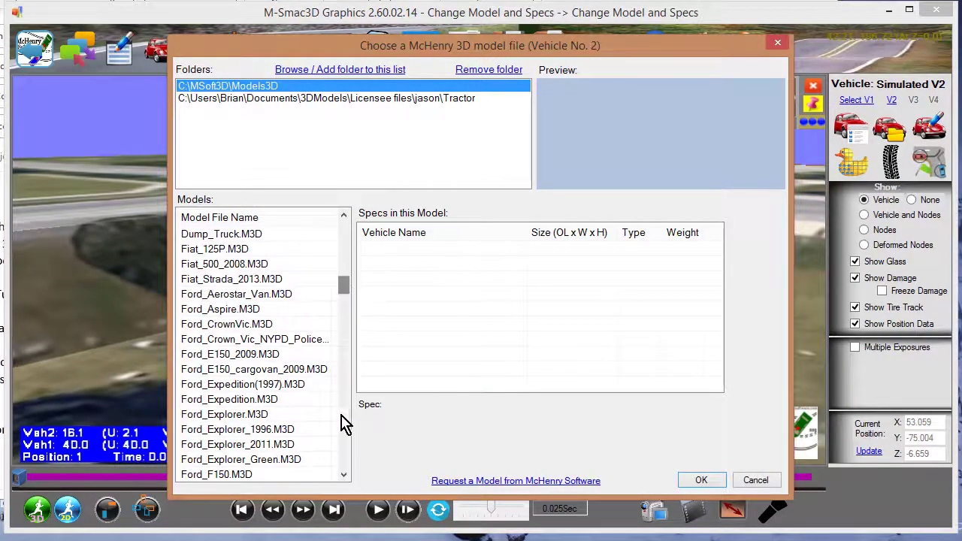
click(235, 425)
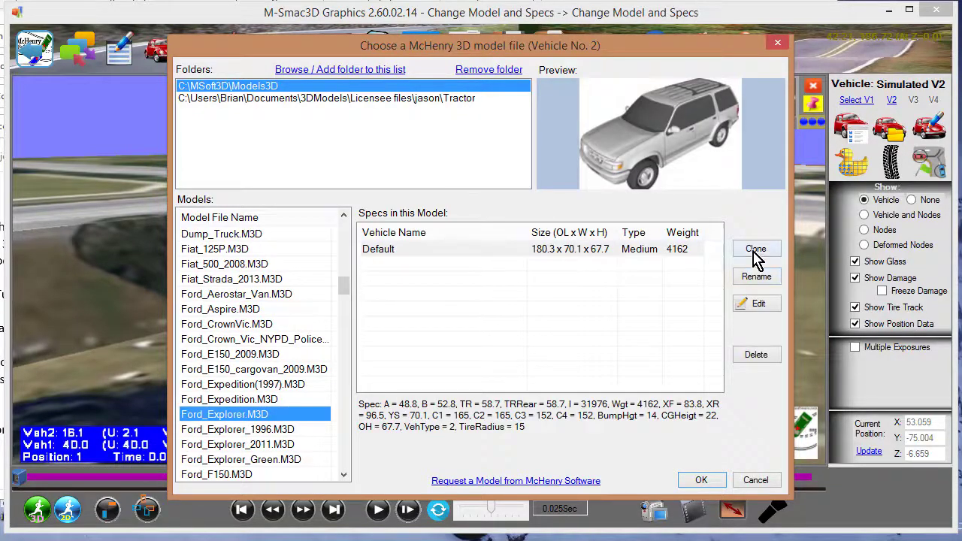
click(690, 485)
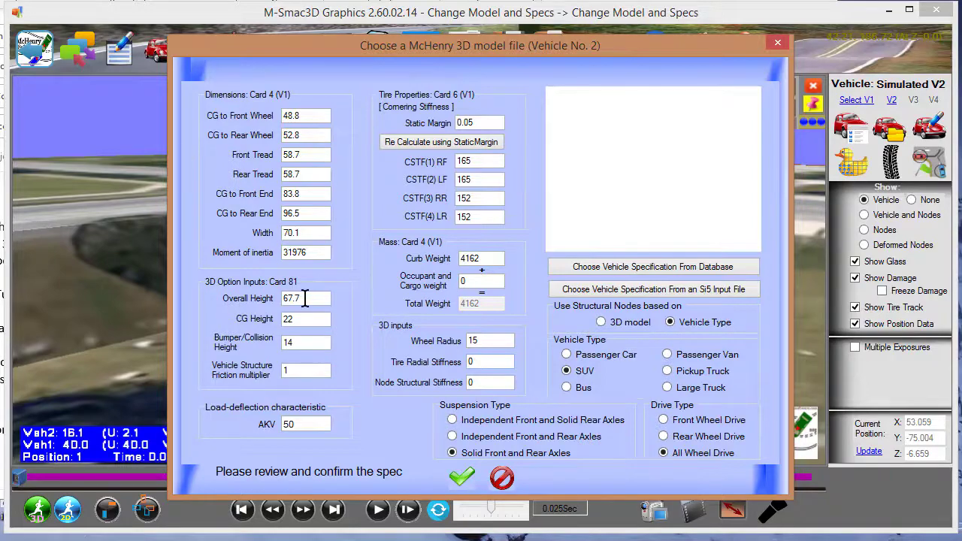
Step: Search the vehicle specification database for "explorer" for vehicle 2, leaving the make filter unset
click(632, 269)
click(225, 90)
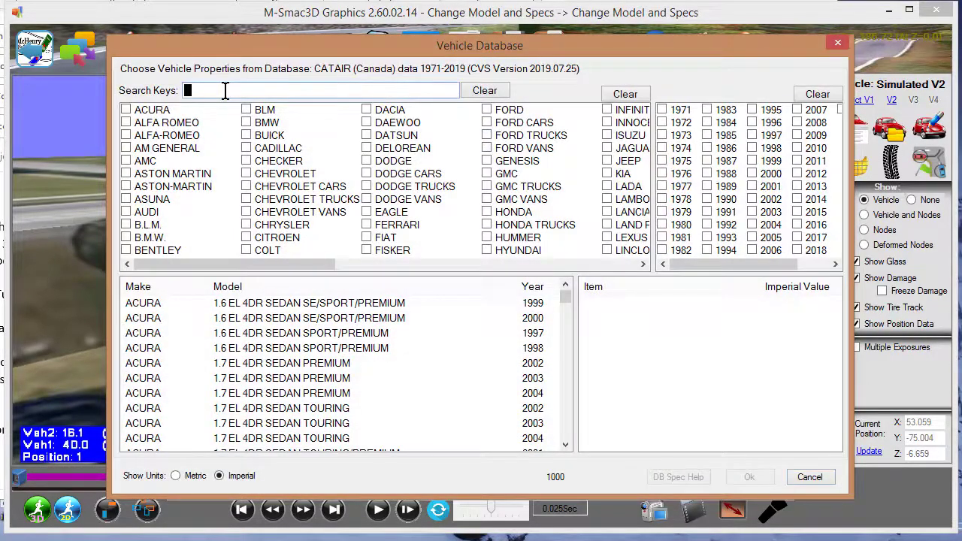
text(explorer)
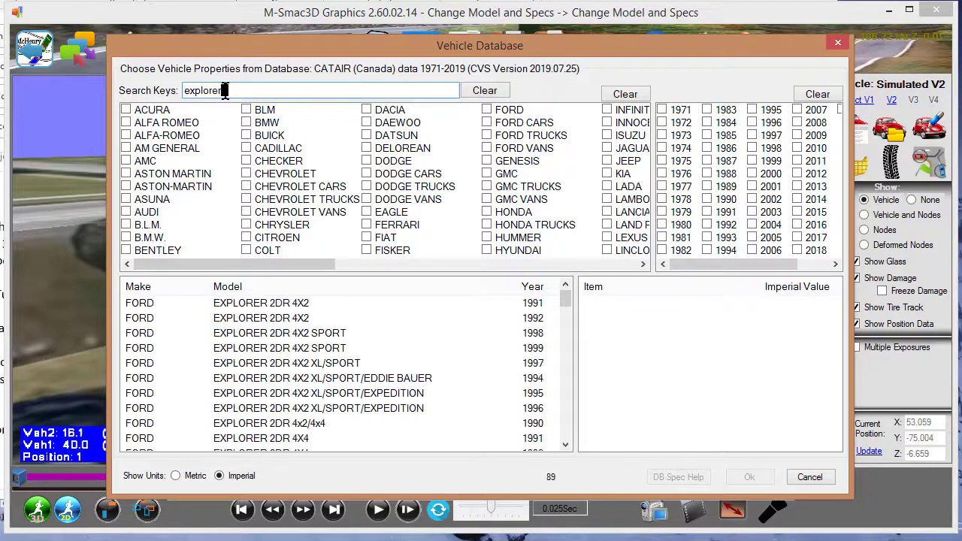
text(f)
key(BackSpace)
click(487, 110)
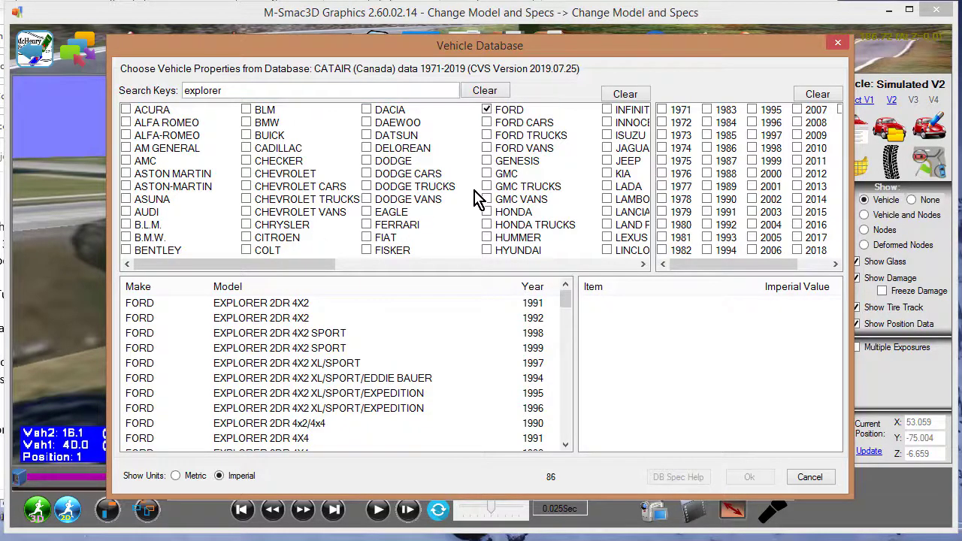
click(486, 110)
Step: Load the 2011 Ford EXPLORER 4DR SUV AWD BASE V6/XLT V6/LIMITED V specification for vehicle 2 and accept the specs
drag(571, 302, 595, 395)
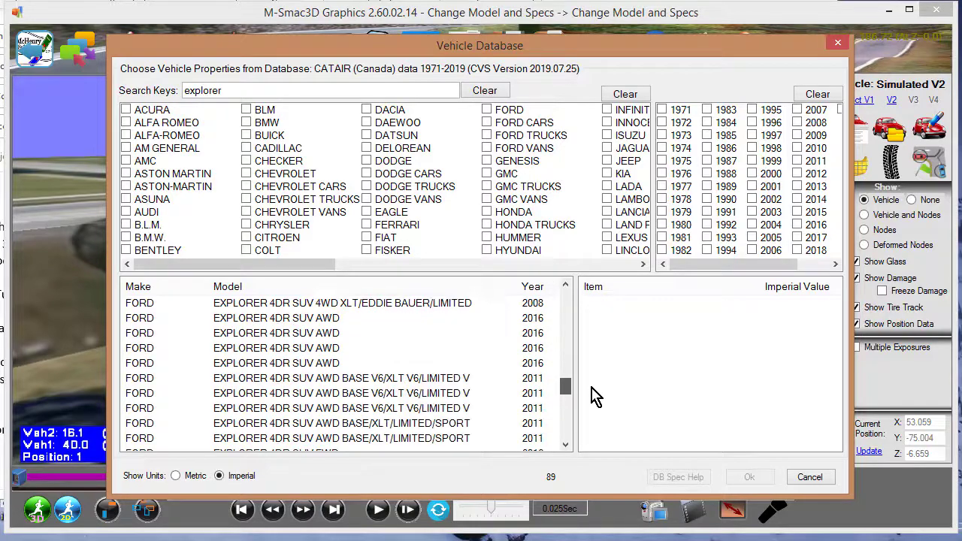
click(531, 380)
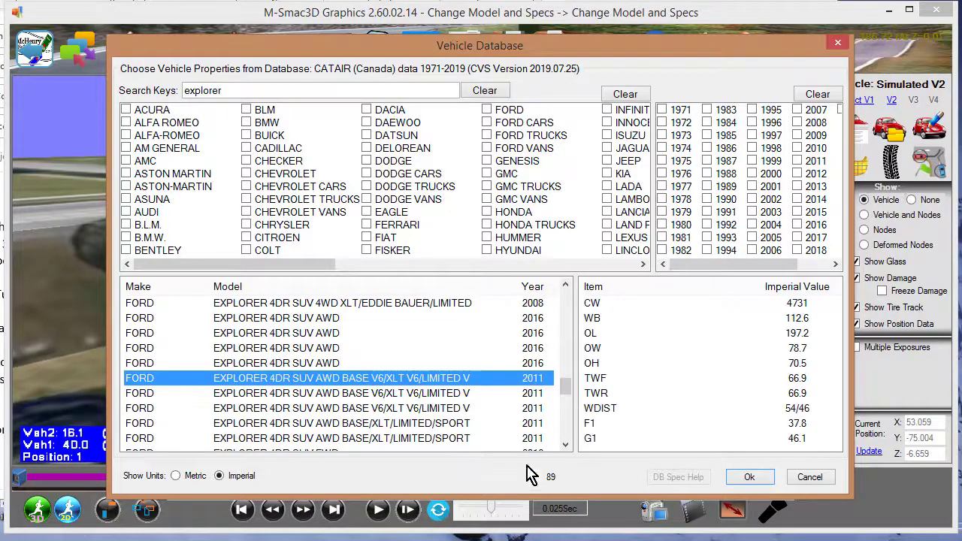
click(748, 480)
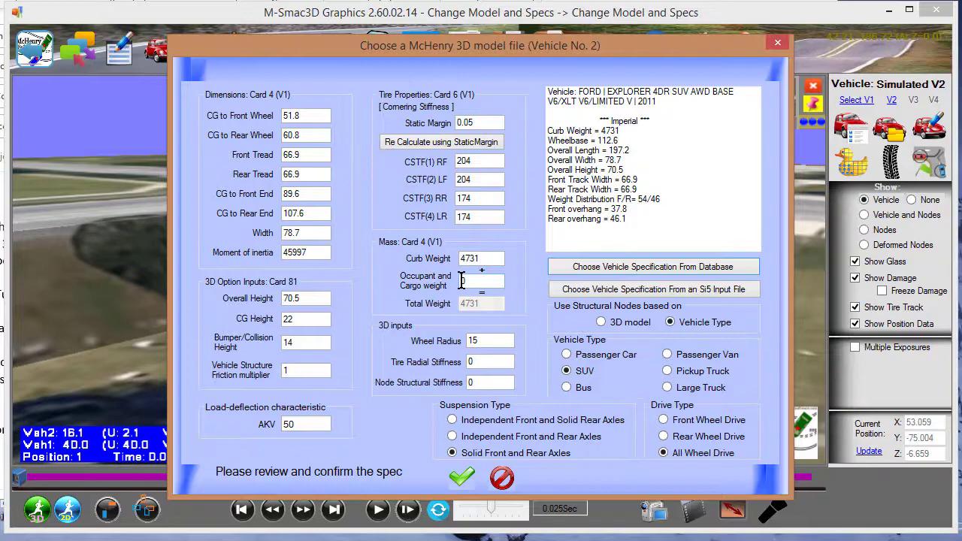
click(461, 476)
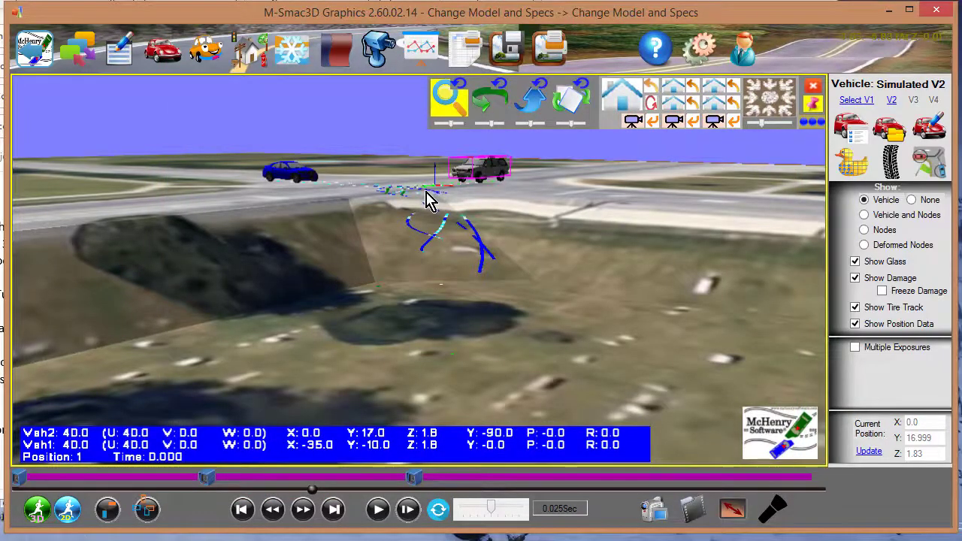
Step: Set the simulation end time TF on input card 1 to 3 seconds and apply the cards with the automatic 3D run
scroll(427, 188, down, 1)
scroll(432, 191, up, 2)
scroll(433, 194, down, 1)
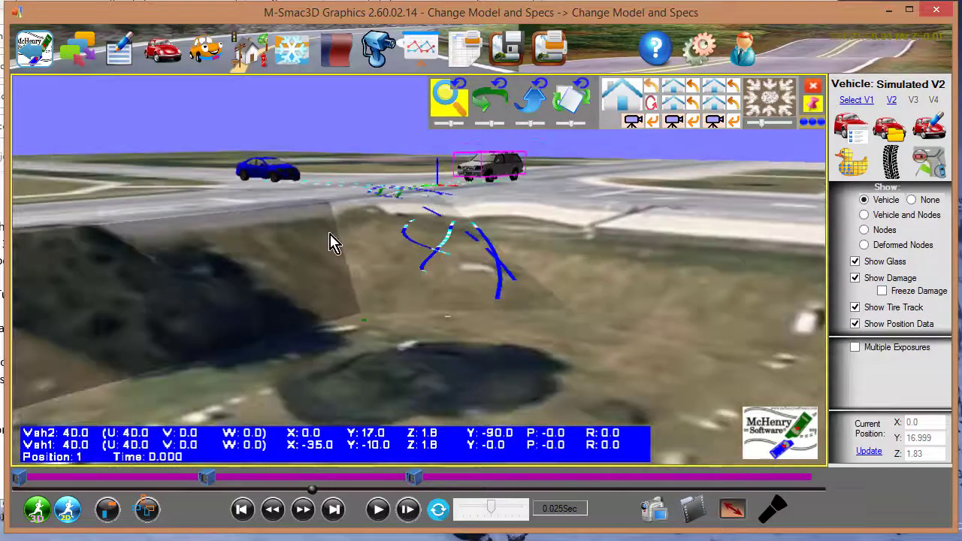
click(469, 189)
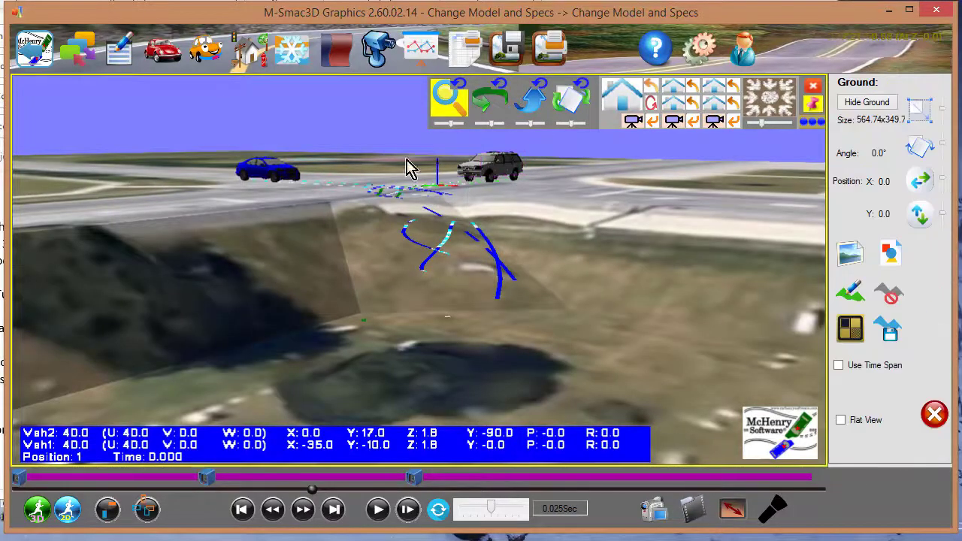
click(121, 51)
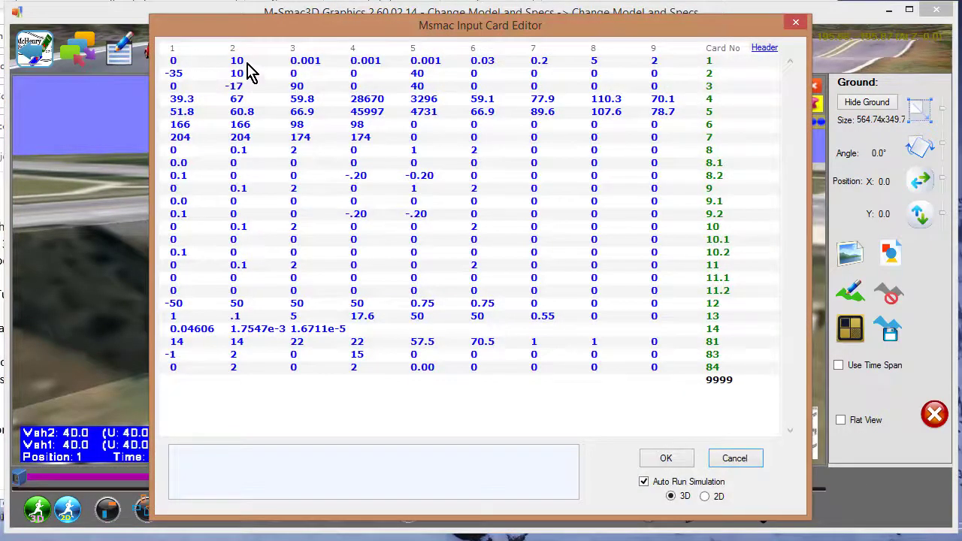
click(246, 63)
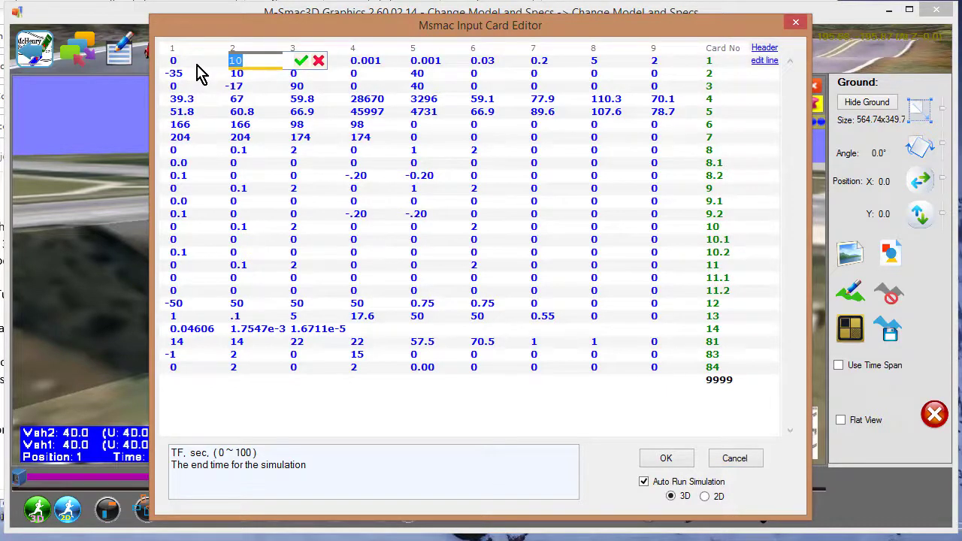
key(Return)
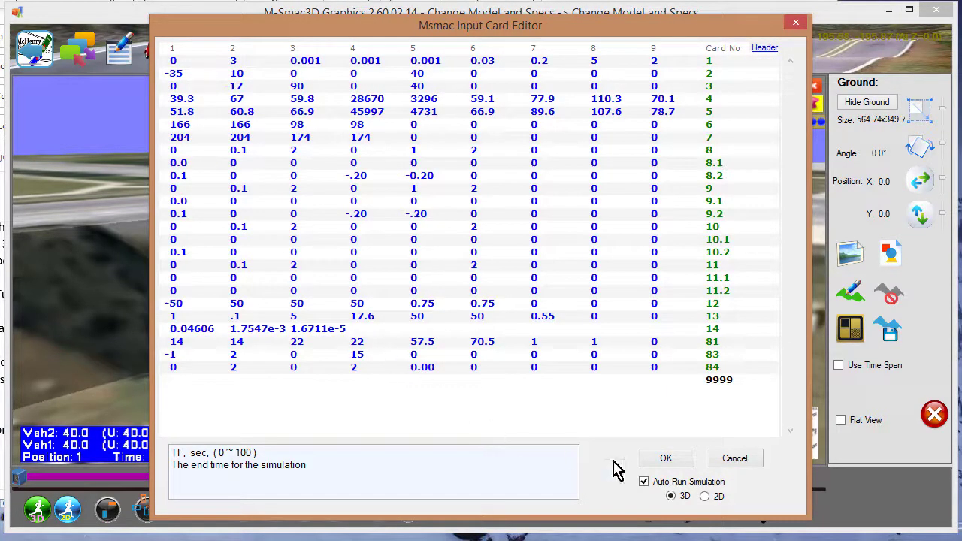
click(665, 458)
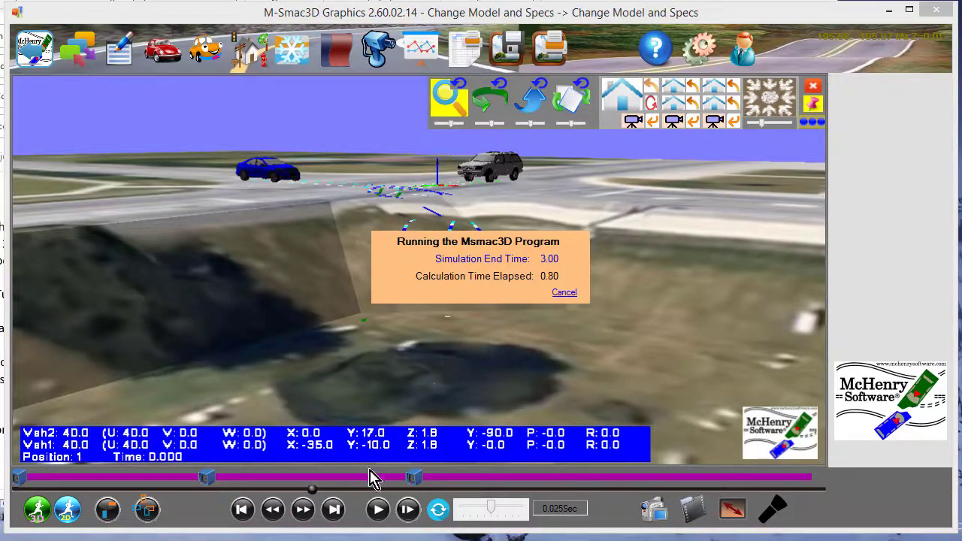
Step: Run the 3D simulation again and play back the collision animation with the new vehicles
click(36, 512)
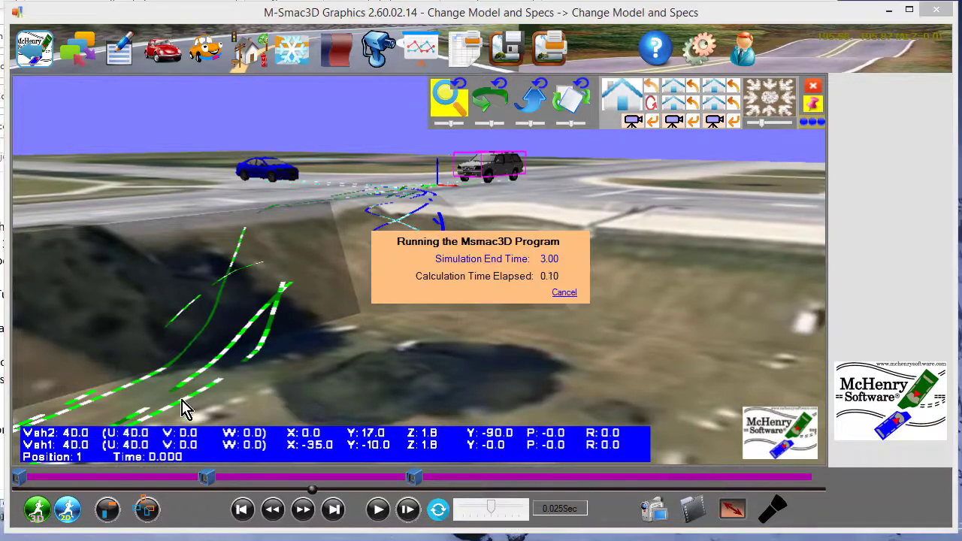
click(379, 511)
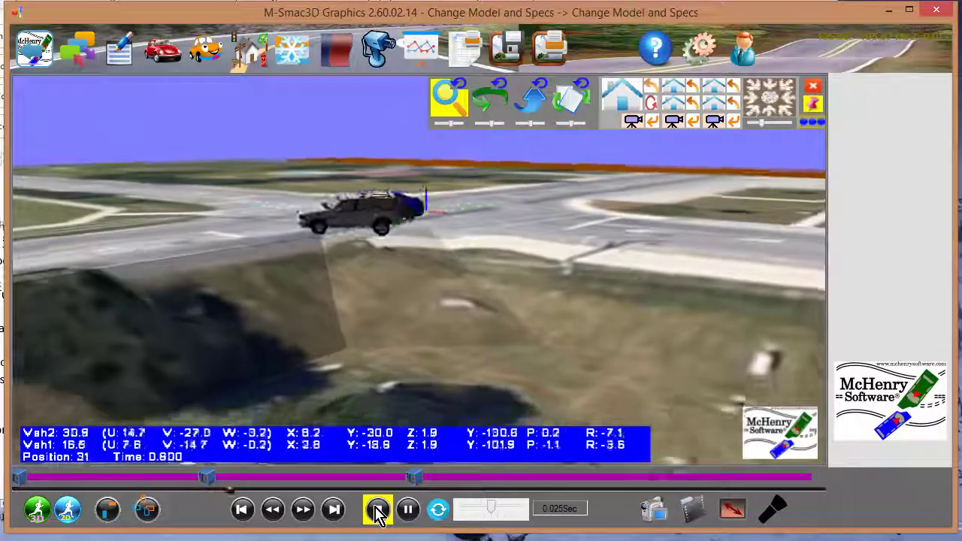
click(281, 507)
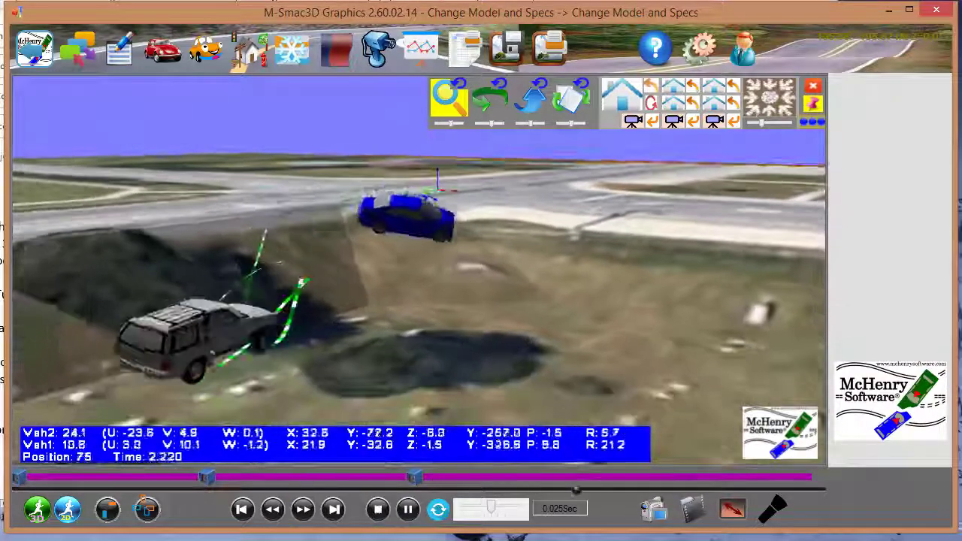